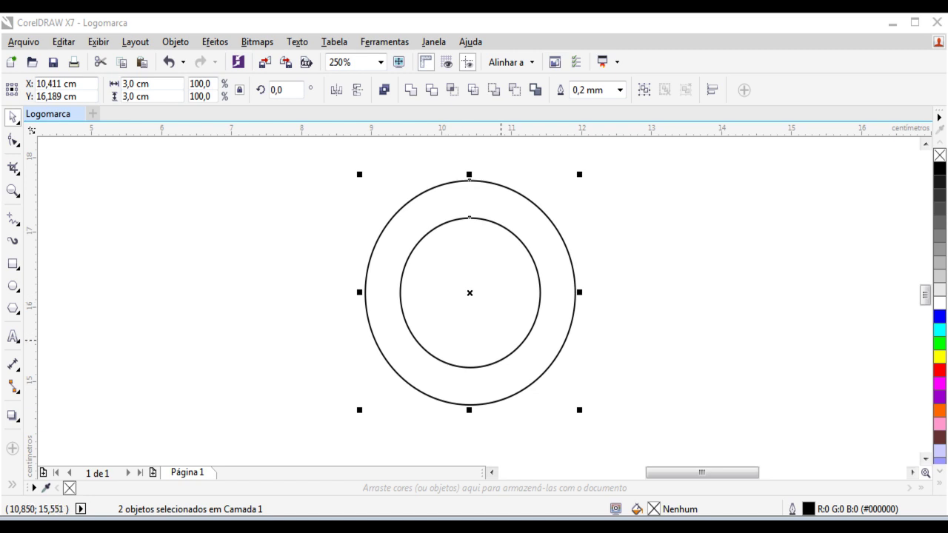
Step: Change the inner circle to an arc and reshape it into a lower-left quarter pie
{"action": "key", "text": "Escape"}
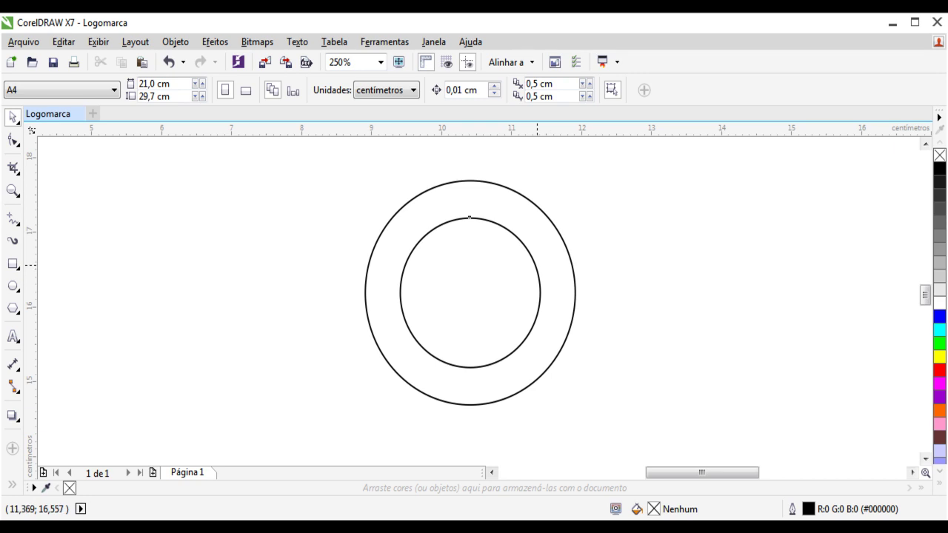
{"action": "left_click", "coordinate": [539, 280]}
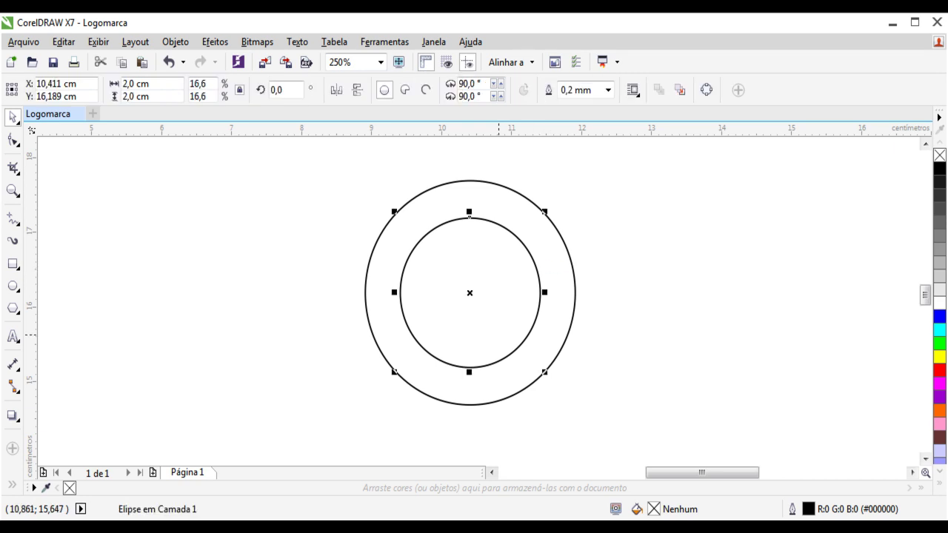
{"action": "left_click", "coordinate": [425, 89]}
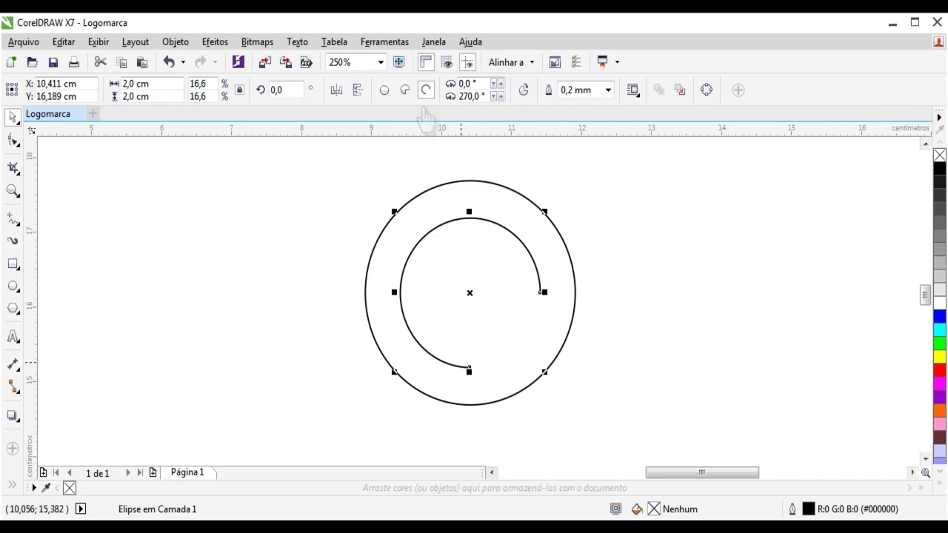
{"action": "key", "text": "F10"}
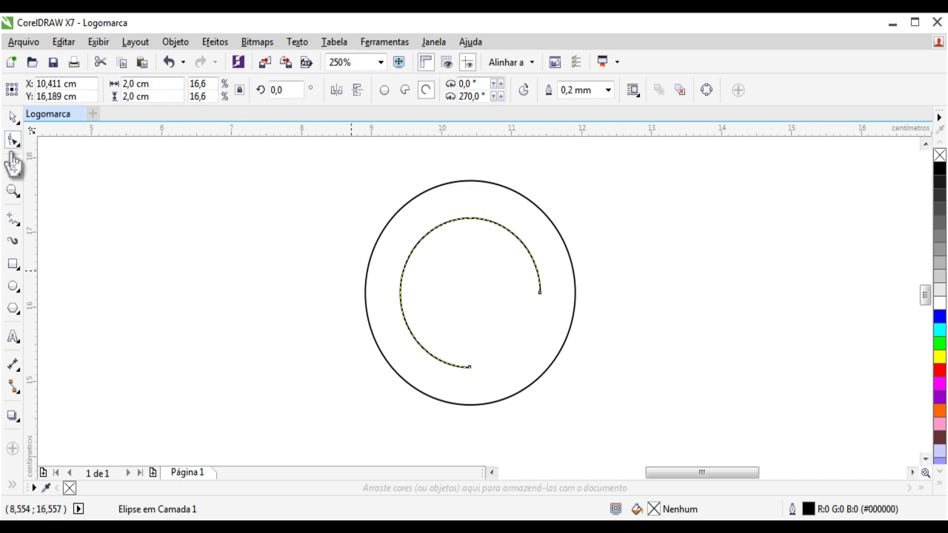
{"action": "left_click", "coordinate": [539, 292]}
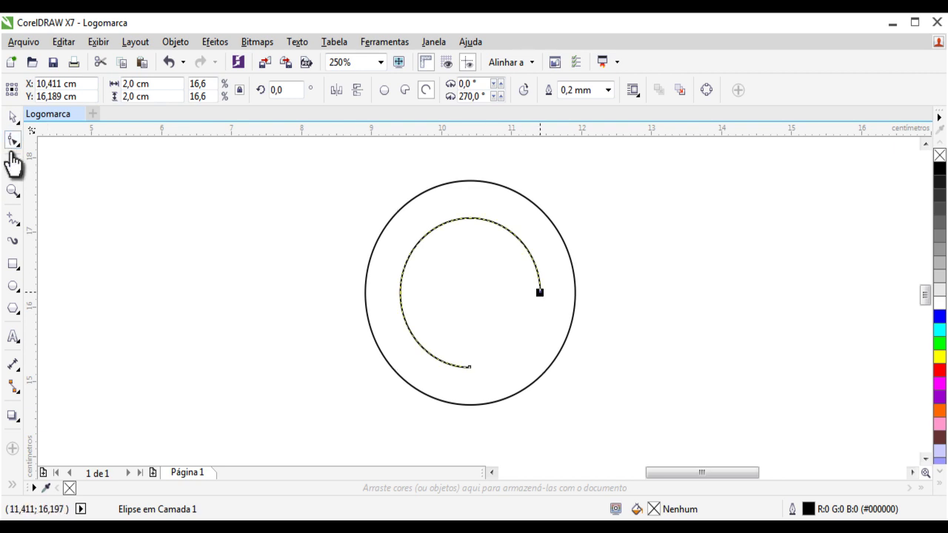
{"action": "left_click_drag", "start_coordinate": [539, 292], "coordinate": [400, 293]}
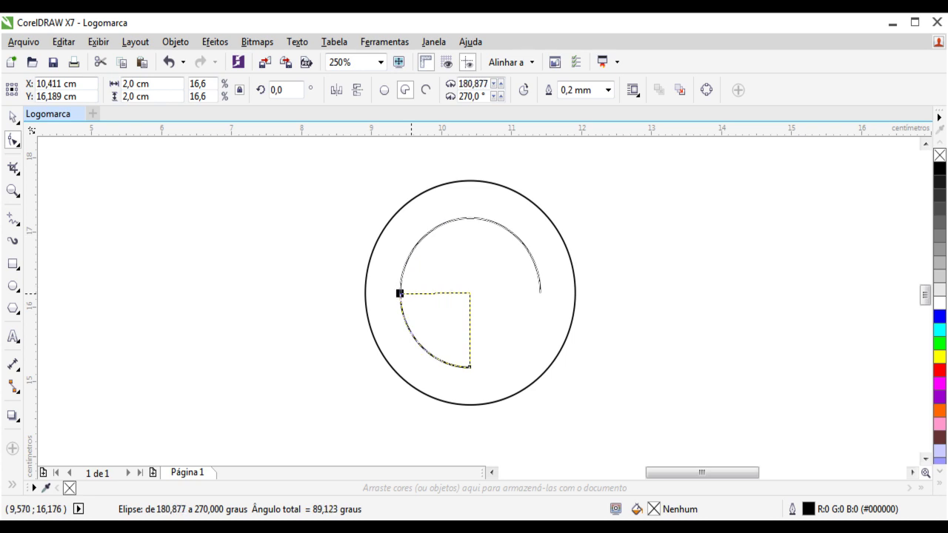
{"action": "left_click_drag", "start_coordinate": [400, 293], "coordinate": [399, 293]}
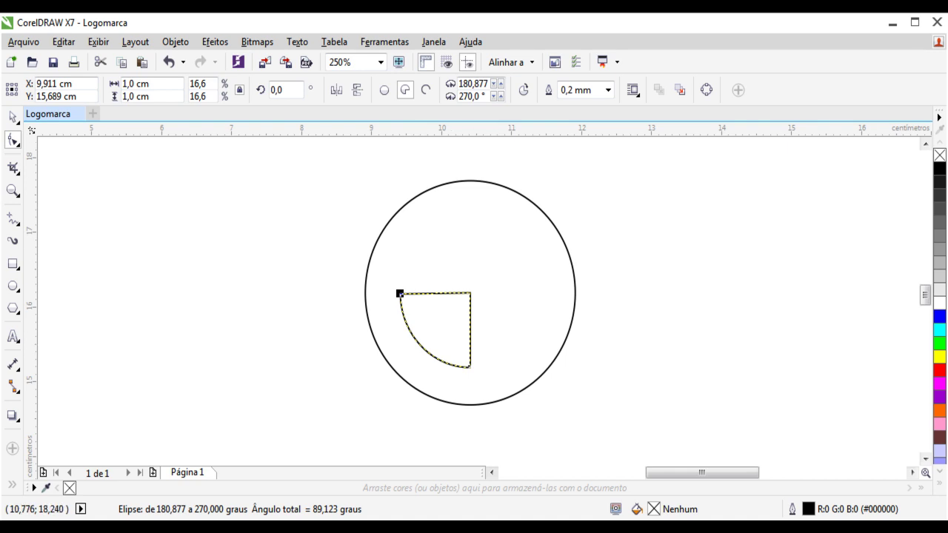
Step: Set the starting angle of the inner quarter pie to exactly 180°
{"action": "left_click_drag", "start_coordinate": [474, 83], "coordinate": [490, 84]}
{"action": "type", "text": "0"}
{"action": "key", "text": "Return"}
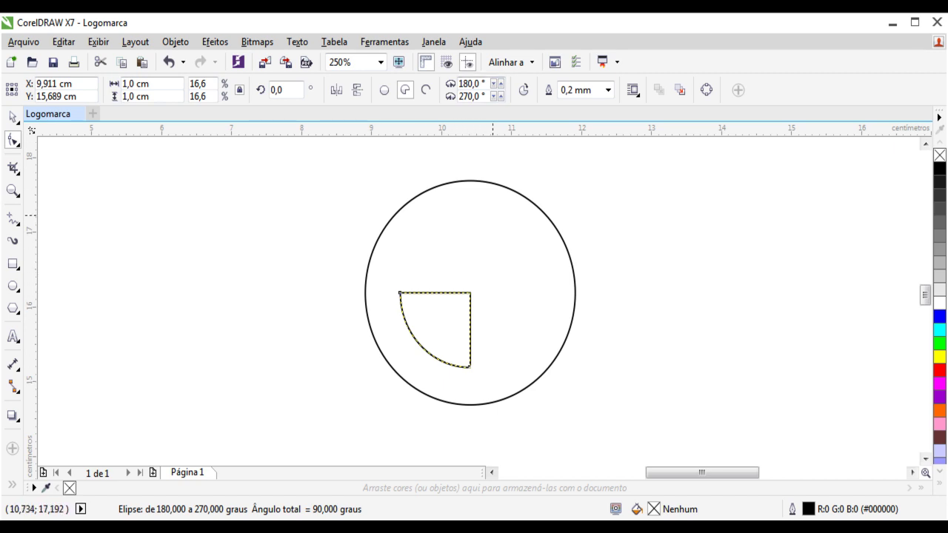
Step: Change the outer circle to an arc and reshape it into a lower-left quarter pie
{"action": "left_click", "coordinate": [13, 117]}
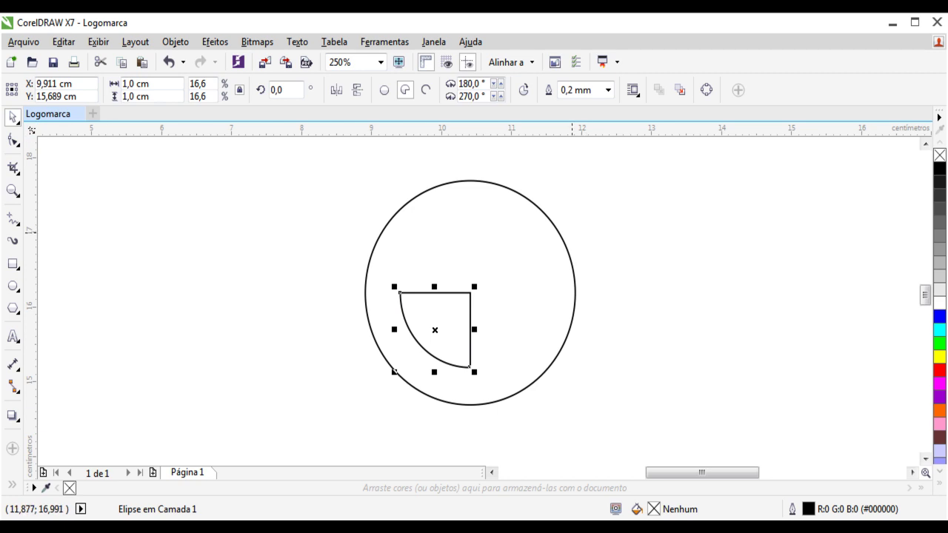
{"action": "left_click", "coordinate": [561, 233]}
{"action": "left_click", "coordinate": [425, 90]}
{"action": "left_click", "coordinate": [12, 140]}
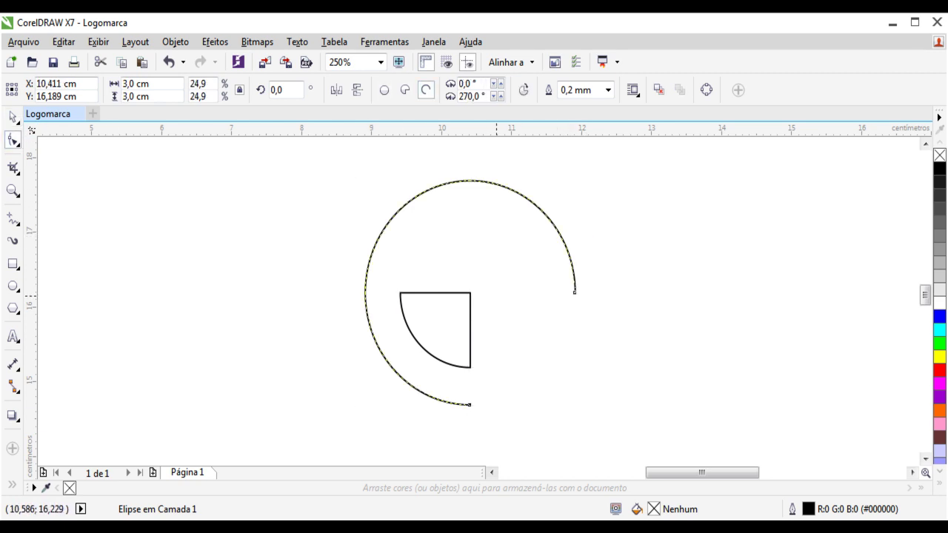
{"action": "left_click_drag", "start_coordinate": [574, 291], "coordinate": [365, 292]}
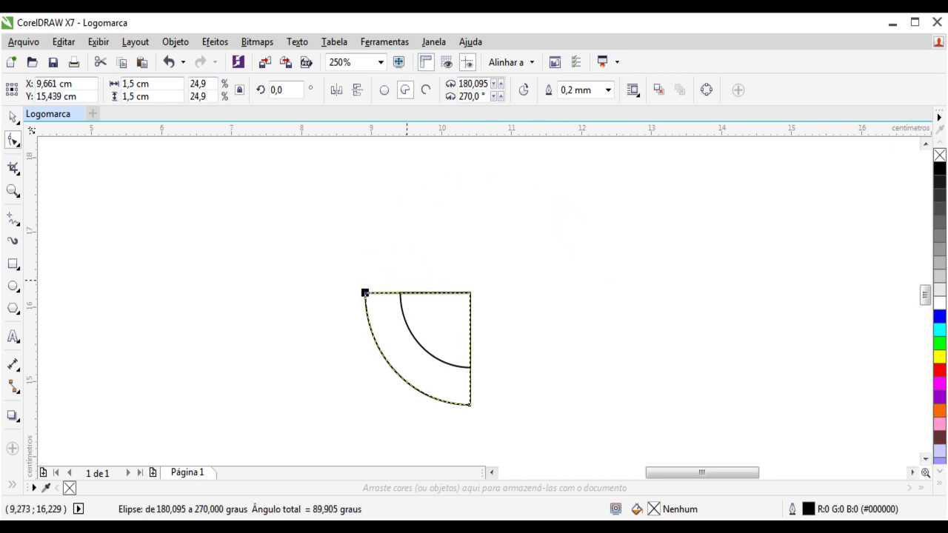
Step: Set the starting angle of the outer quarter pie to exactly 180°
{"action": "left_click_drag", "start_coordinate": [477, 83], "coordinate": [497, 84]}
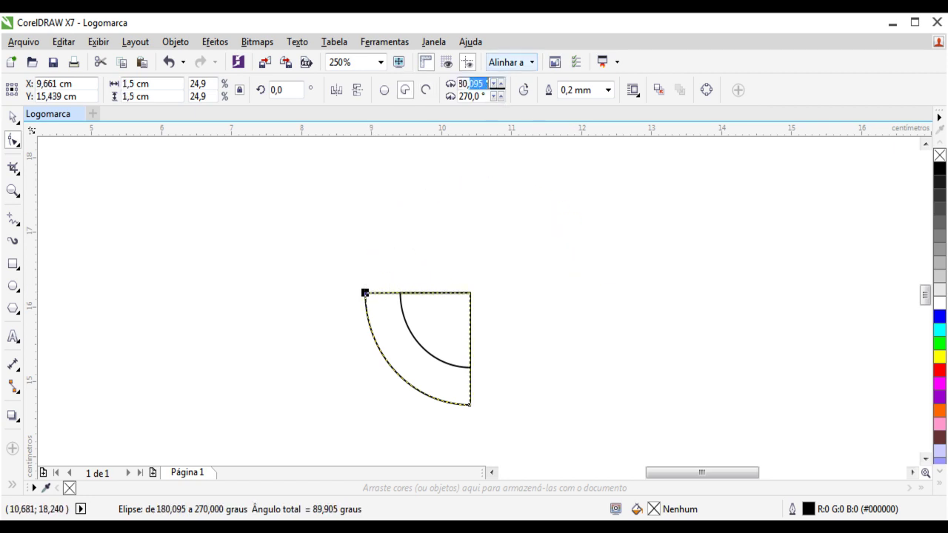
{"action": "type", "text": "0"}
{"action": "key", "text": "Return"}
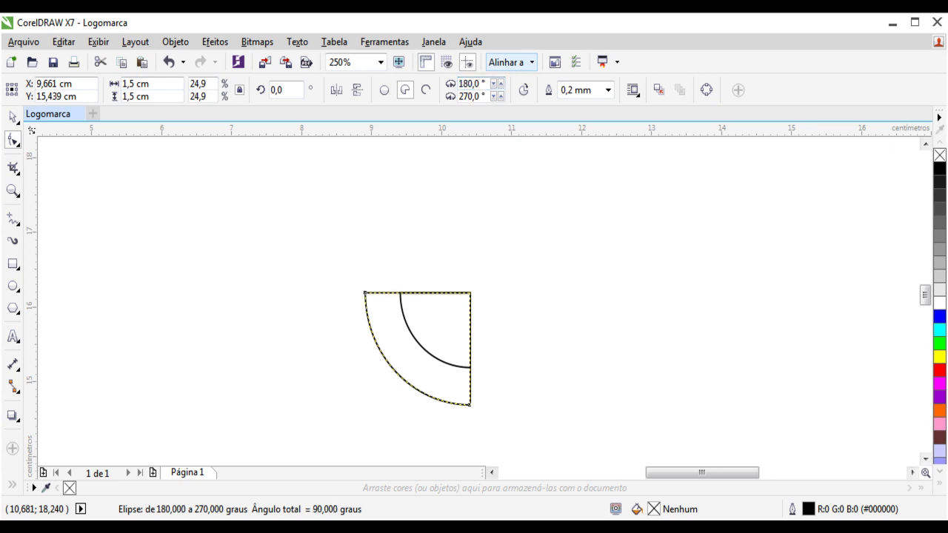
{"action": "double_click", "coordinate": [471, 84]}
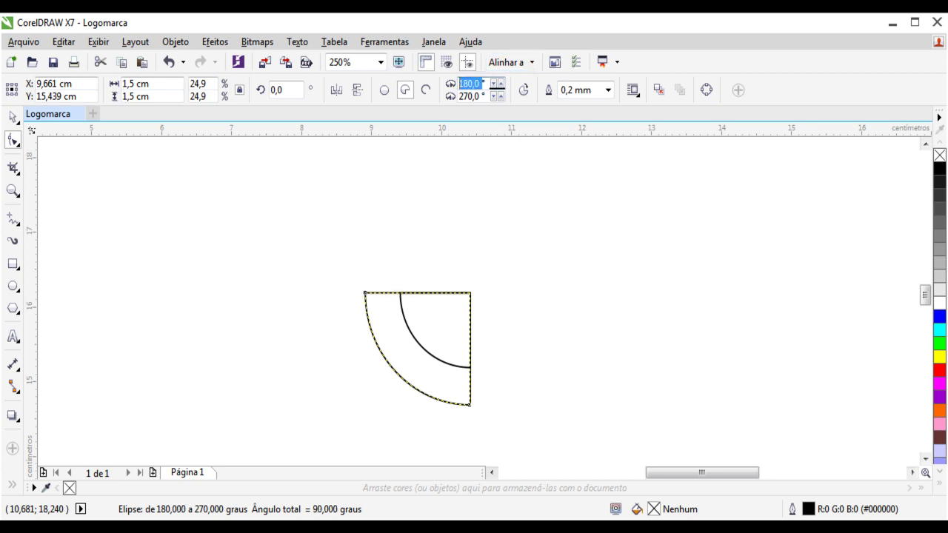
{"action": "key", "text": "Tab"}
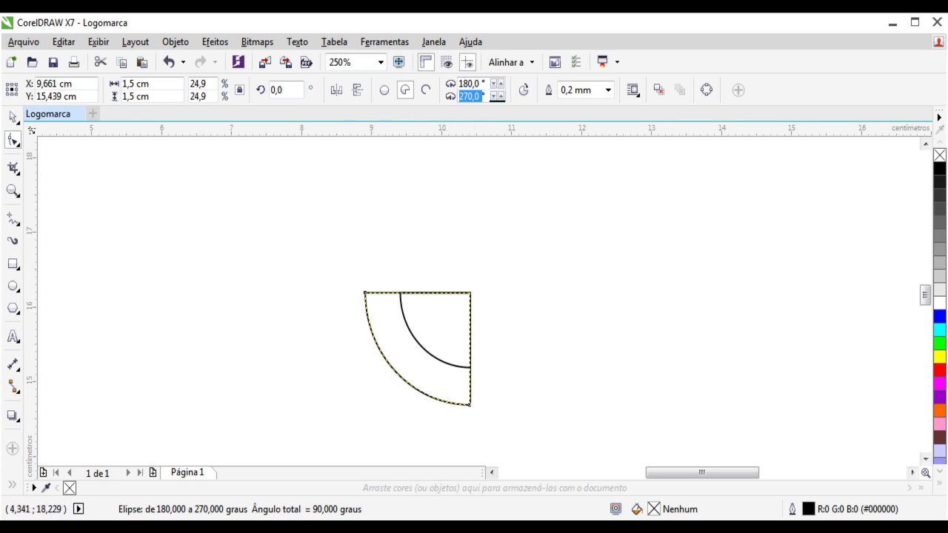
Step: Give both quarter pies a 2.0 mm wide outline with a dotted line style
{"action": "left_click", "coordinate": [13, 117]}
{"action": "left_click_drag", "start_coordinate": [522, 245], "coordinate": [270, 415]}
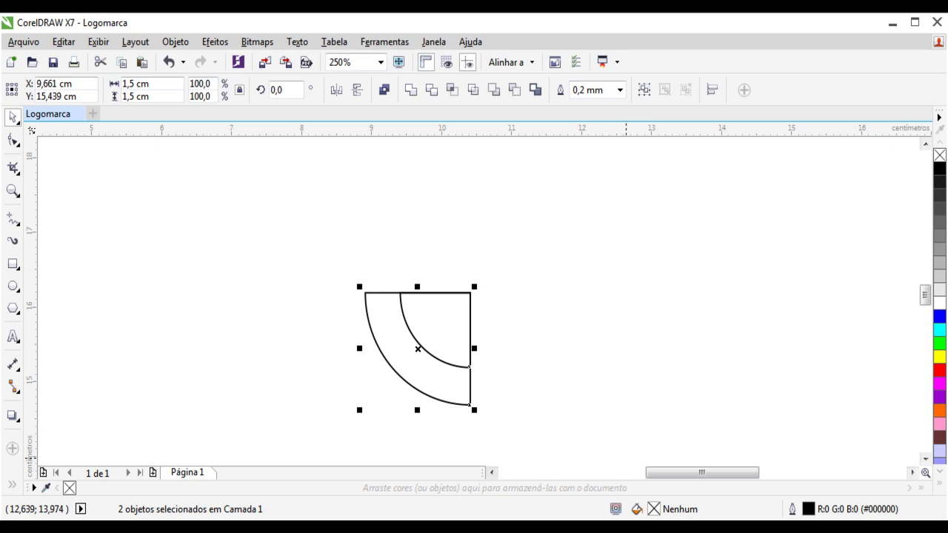
{"action": "key", "text": "F12"}
{"action": "left_click_drag", "start_coordinate": [370, 103], "coordinate": [563, 109]}
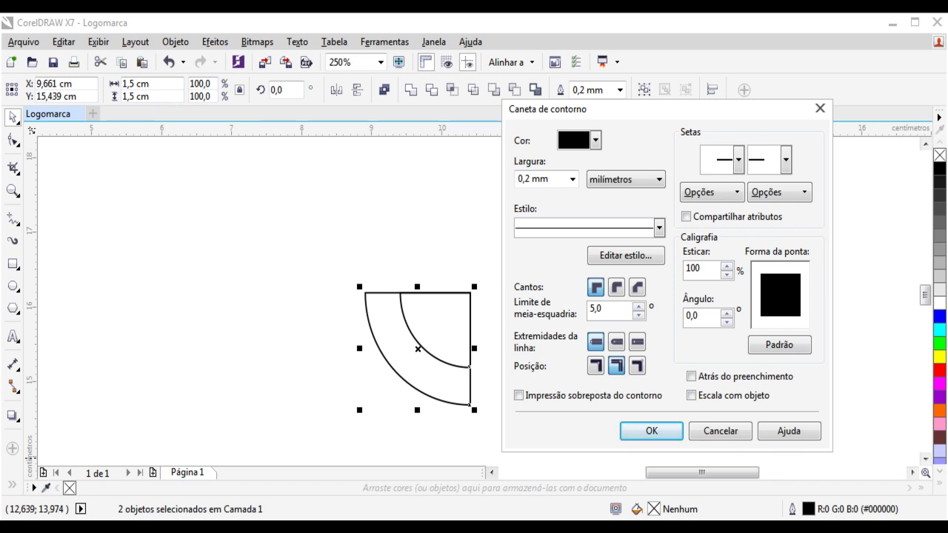
{"action": "left_click", "coordinate": [573, 179]}
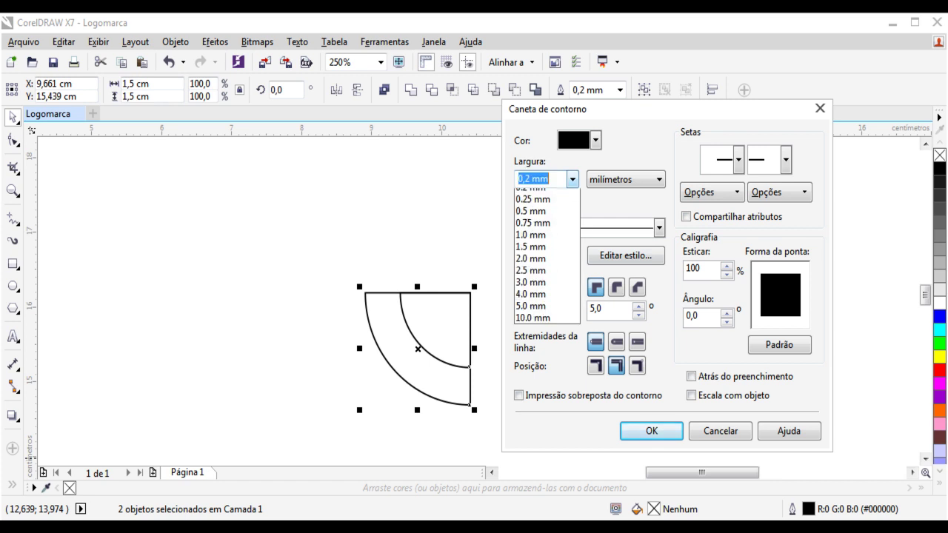
{"action": "key", "text": "Down"}
{"action": "key", "text": "Down"}
{"action": "key", "text": "Down"}
{"action": "key", "text": "Down"}
{"action": "key", "text": "Down"}
{"action": "key", "text": "Down"}
{"action": "key", "text": "Down"}
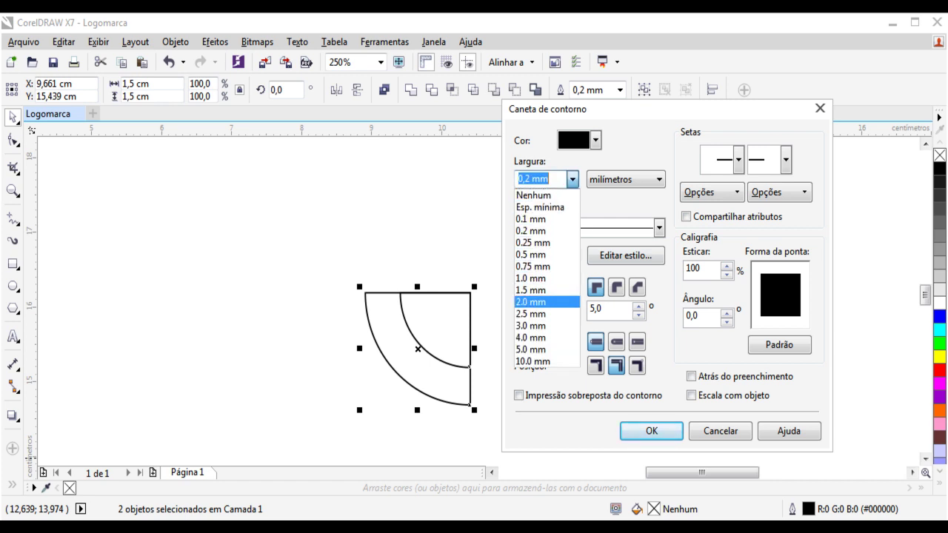
{"action": "key", "text": "Return"}
{"action": "key", "text": "Tab"}
{"action": "key", "text": "alt+Down"}
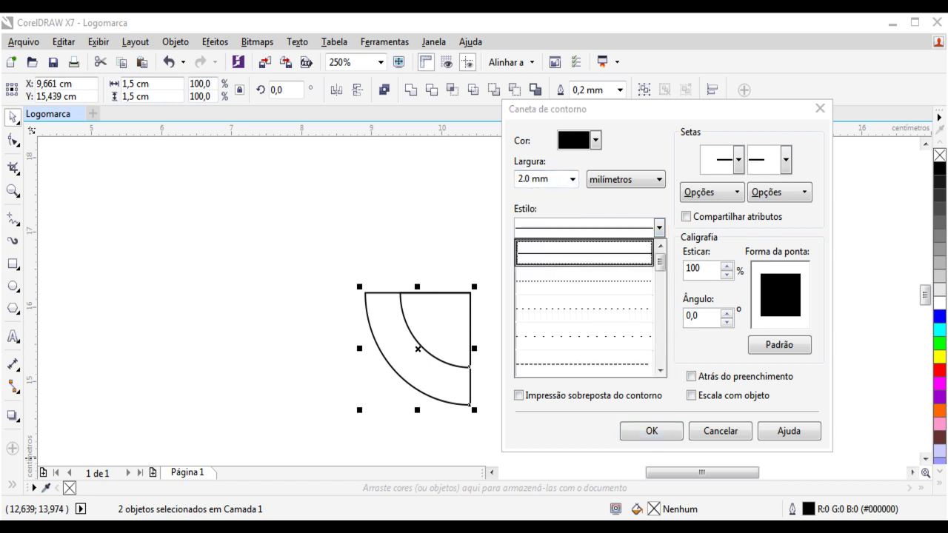
{"action": "key", "text": "Return"}
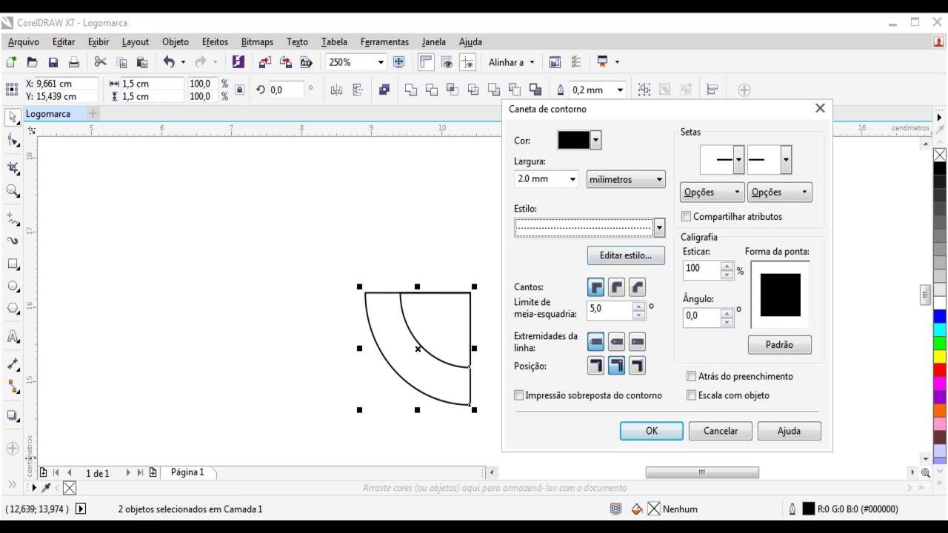
{"action": "key", "text": "Return"}
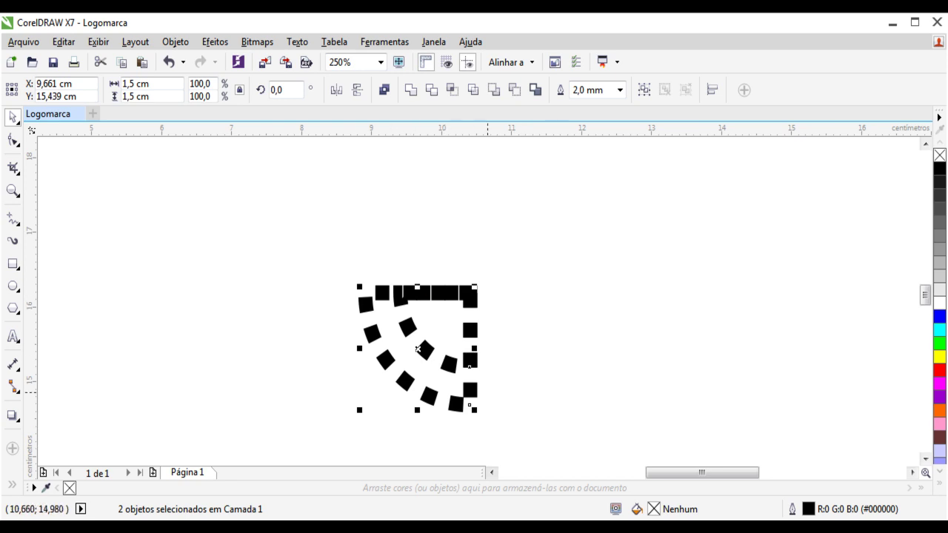
Step: Try moving the inner dotted quarter pie away from the outer one, and undo the move
{"action": "left_click", "coordinate": [503, 409]}
{"action": "left_click", "coordinate": [470, 362]}
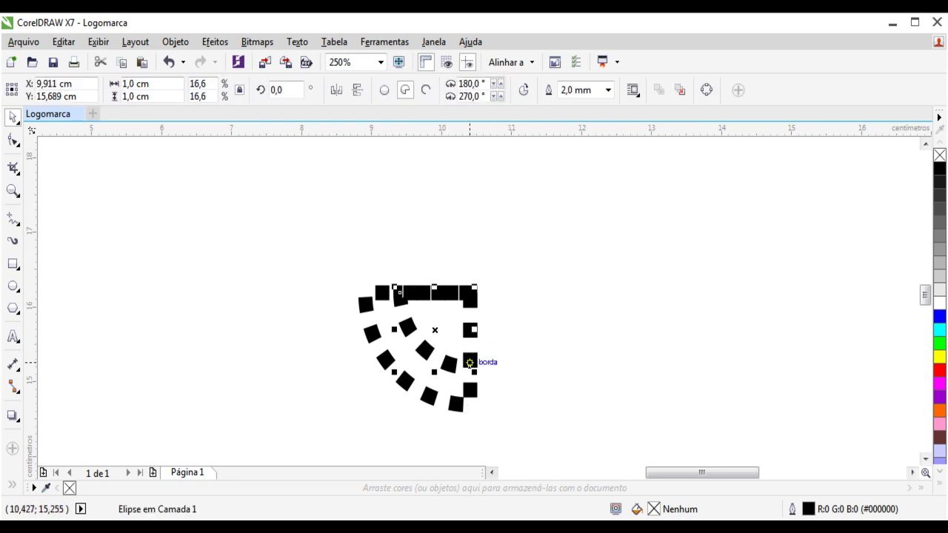
{"action": "left_click_drag", "start_coordinate": [474, 294], "coordinate": [543, 285]}
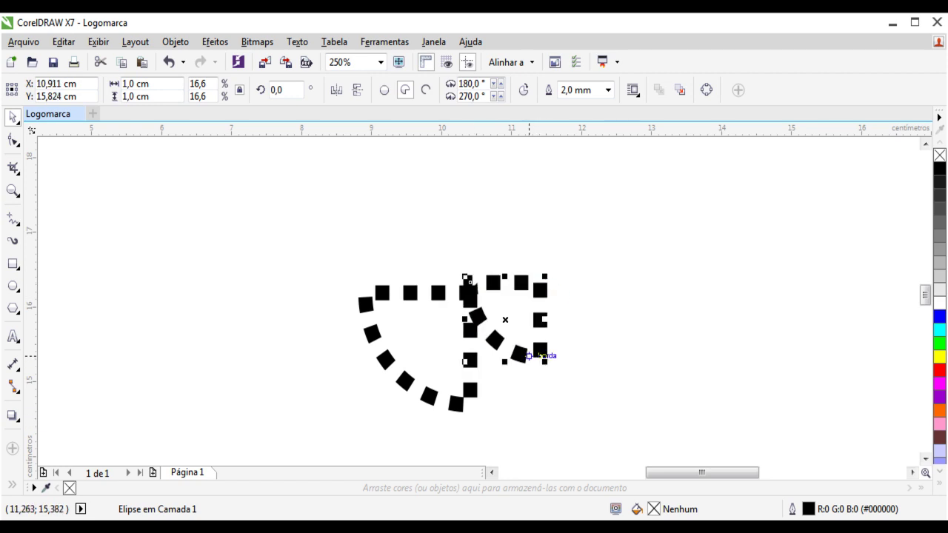
{"action": "key", "text": "ctrl+z"}
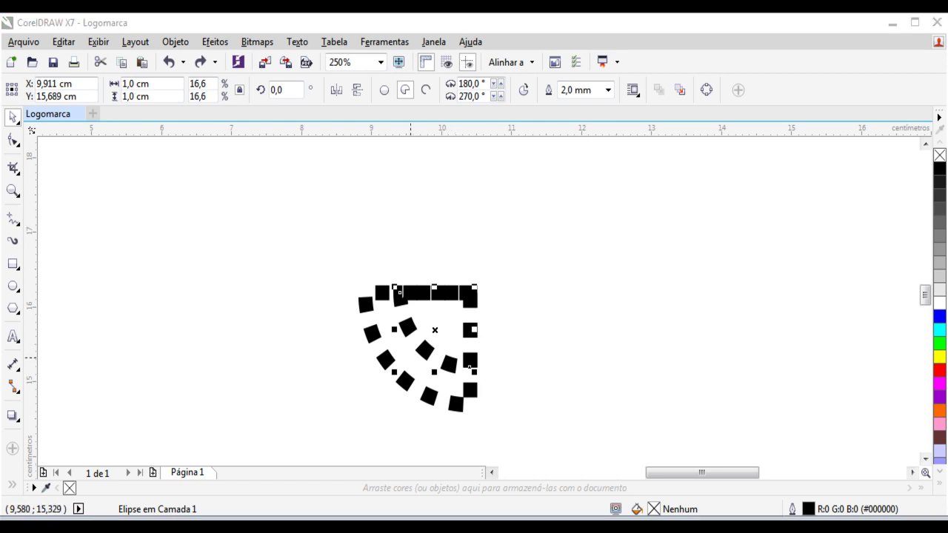
{"action": "key", "text": "ctrl+z"}
{"action": "key", "text": "ctrl+shift+z"}
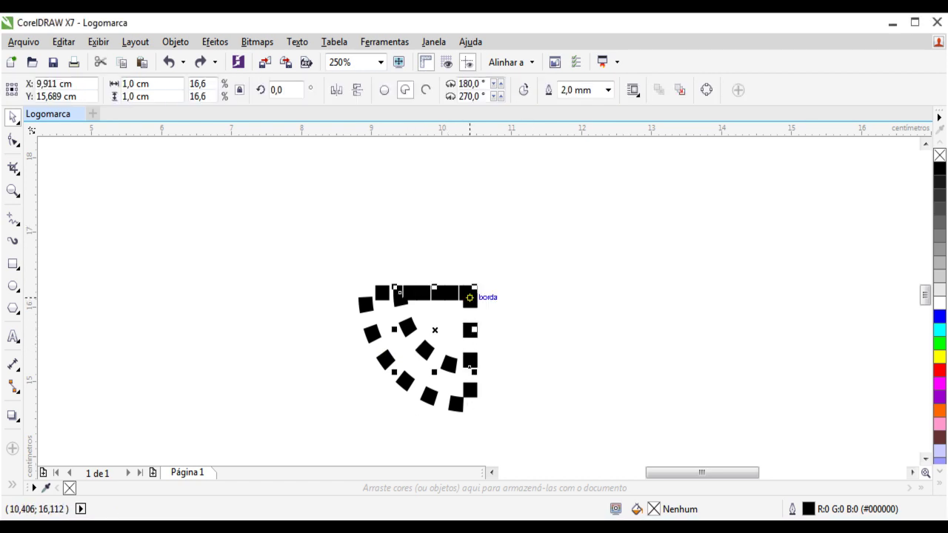
Step: Change both dotted quarter pies into open arcs without straight sides, and select the two arcs together
{"action": "left_click", "coordinate": [426, 90]}
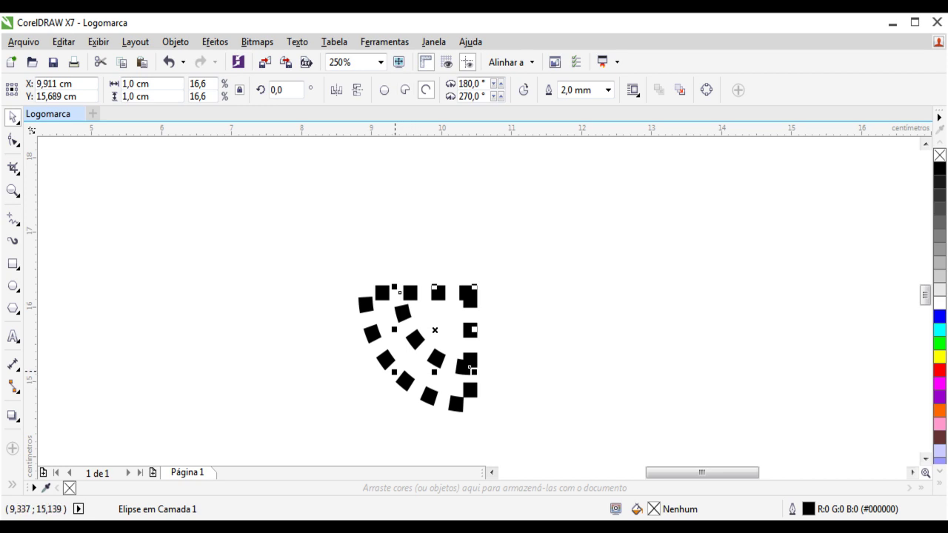
{"action": "key", "text": "ctrl+z"}
{"action": "key", "text": "ctrl+shift+z"}
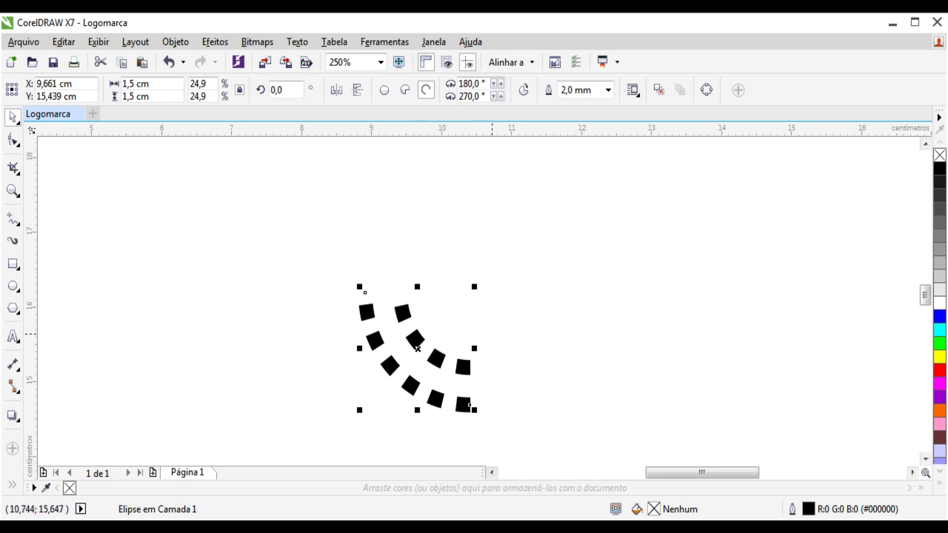
{"action": "key", "text": "Escape"}
{"action": "left_click_drag", "start_coordinate": [550, 268], "coordinate": [251, 436]}
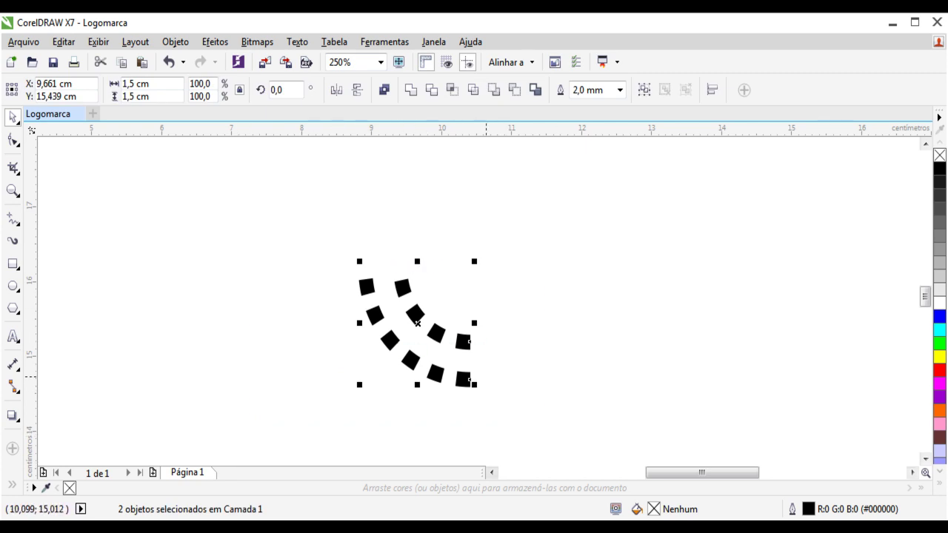
Step: Examine the size and spacing of the square dots along the two arcs
{"action": "scroll", "coordinate": [444, 333], "scroll_direction": "down", "scroll_amount": 3}
{"action": "scroll", "coordinate": [406, 271], "scroll_direction": "up", "scroll_amount": 2}
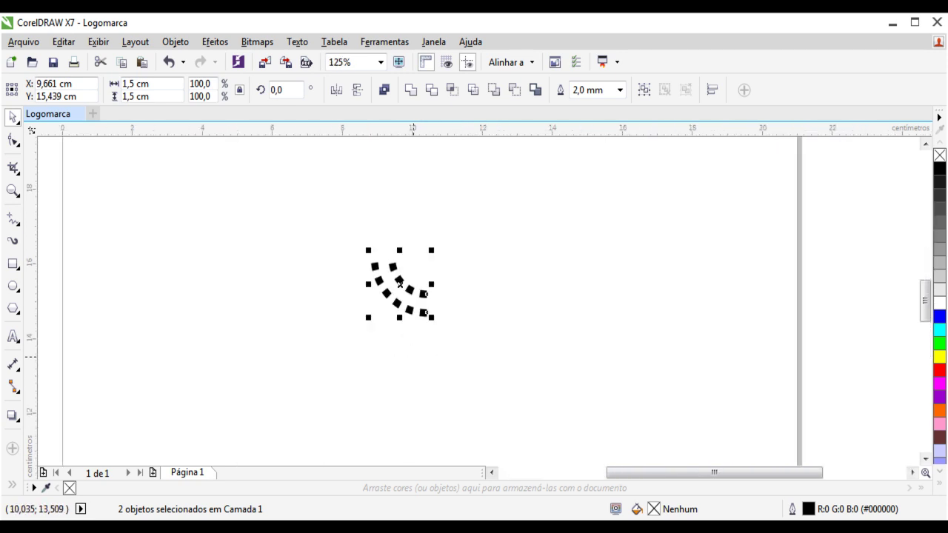
{"action": "scroll", "coordinate": [400, 283], "scroll_direction": "up", "scroll_amount": 1}
{"action": "scroll", "coordinate": [400, 284], "scroll_direction": "down", "scroll_amount": 1}
{"action": "scroll", "coordinate": [400, 284], "scroll_direction": "up", "scroll_amount": 2}
{"action": "scroll", "coordinate": [404, 287], "scroll_direction": "down", "scroll_amount": 3}
{"action": "scroll", "coordinate": [414, 293], "scroll_direction": "down", "scroll_amount": 1}
{"action": "scroll", "coordinate": [421, 287], "scroll_direction": "up", "scroll_amount": 3}
{"action": "scroll", "coordinate": [404, 319], "scroll_direction": "up", "scroll_amount": 1}
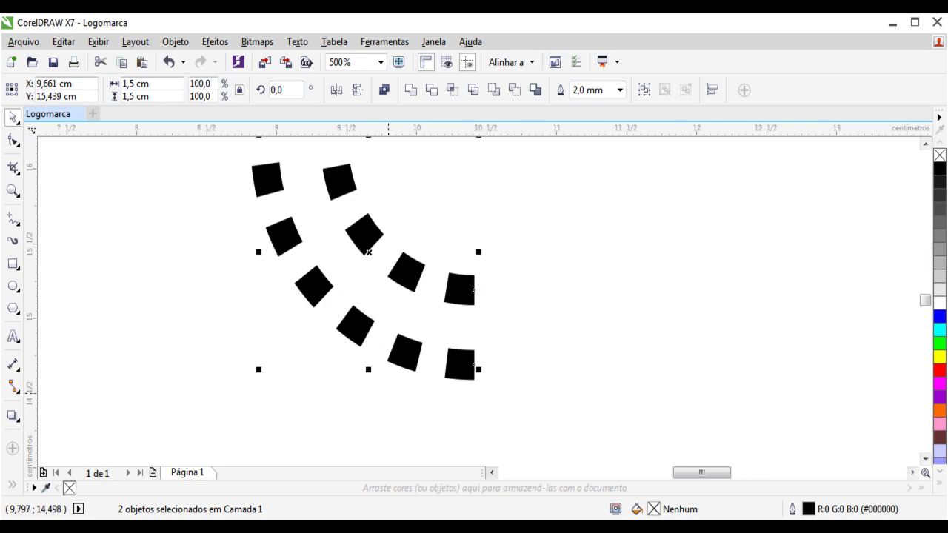
{"action": "scroll", "coordinate": [397, 341], "scroll_direction": "down", "scroll_amount": 1}
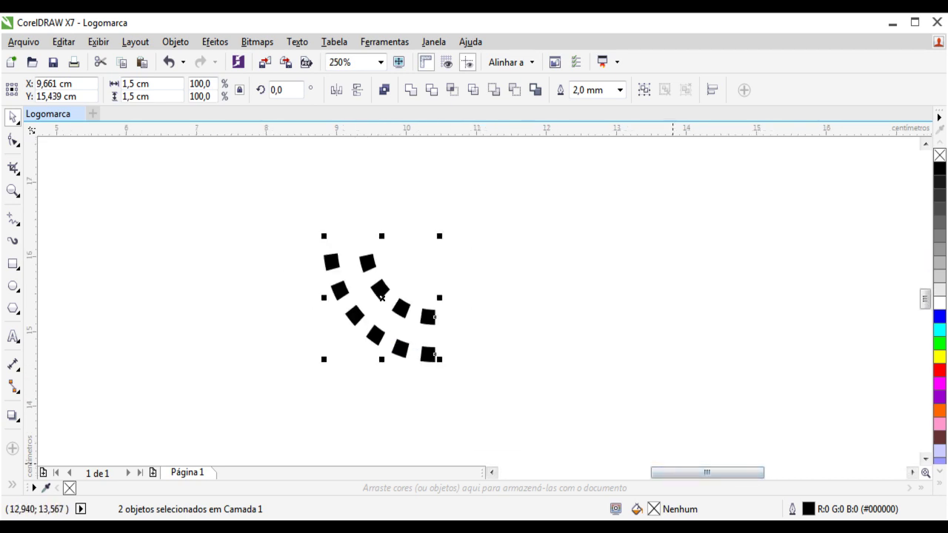
Step: Set the outline width of both dotted arcs to 1 mm and convert their outlines to objects
{"action": "key", "text": "F12"}
{"action": "left_click_drag", "start_coordinate": [370, 99], "coordinate": [518, 112]}
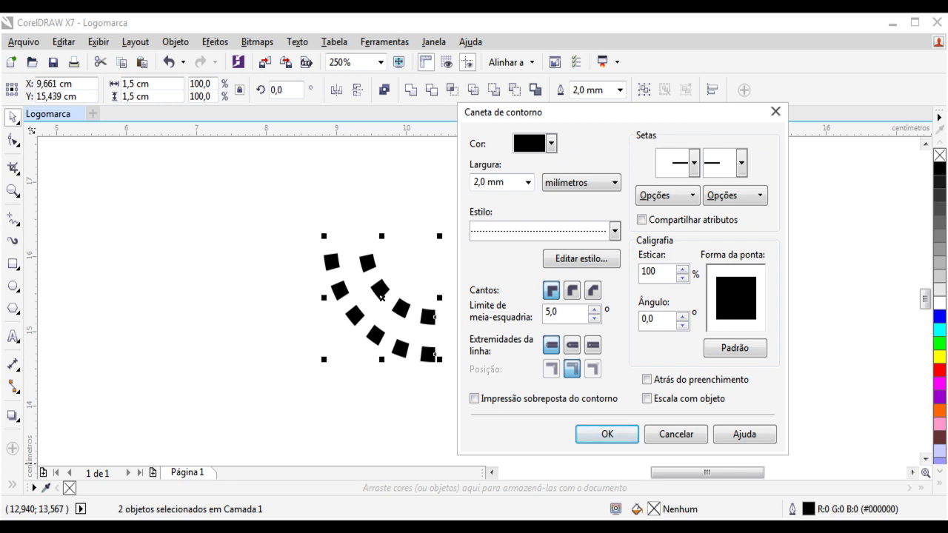
{"action": "left_click", "coordinate": [500, 182]}
{"action": "type", "text": "1"}
{"action": "left_click", "coordinate": [607, 434]}
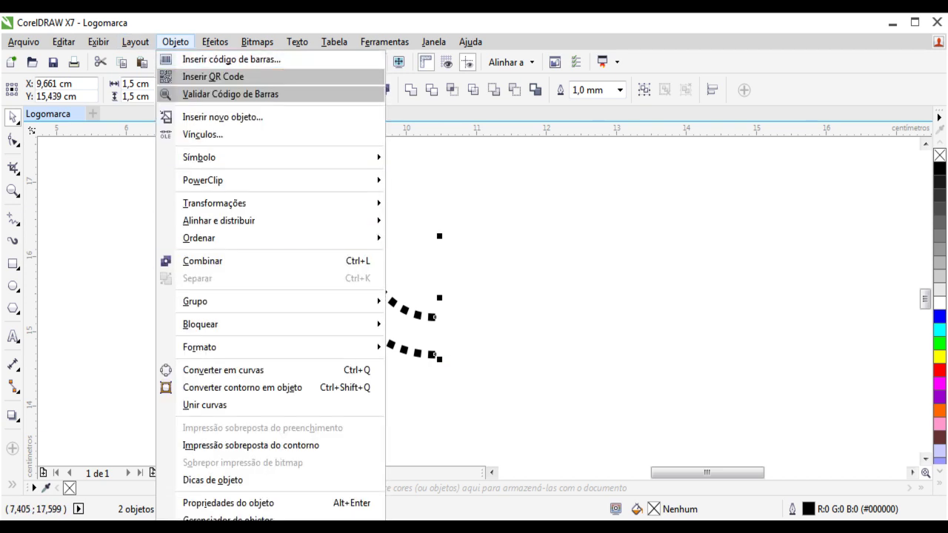
{"action": "left_click", "coordinate": [242, 387]}
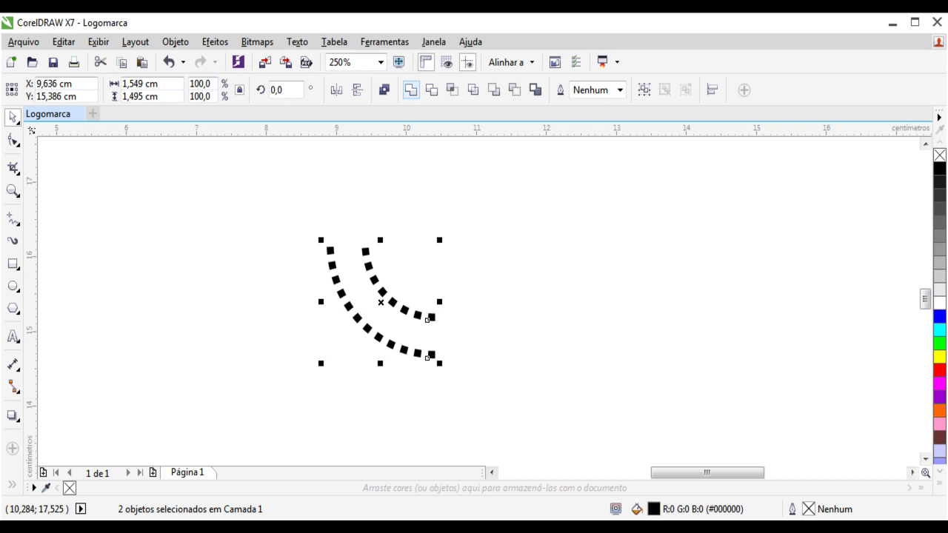
Step: Weld the two dotted arcs into a single curve and reposition it around X 9.59 cm, Y 15.55 cm
{"action": "left_click", "coordinate": [410, 90]}
{"action": "left_click", "coordinate": [422, 311]}
{"action": "left_click_drag", "start_coordinate": [413, 314], "coordinate": [446, 297]}
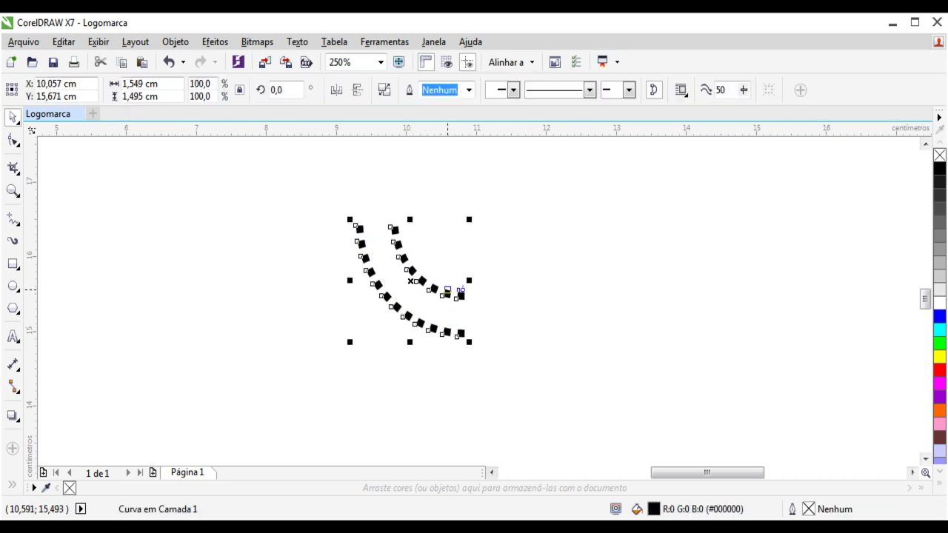
{"action": "left_click_drag", "start_coordinate": [422, 282], "coordinate": [438, 287]}
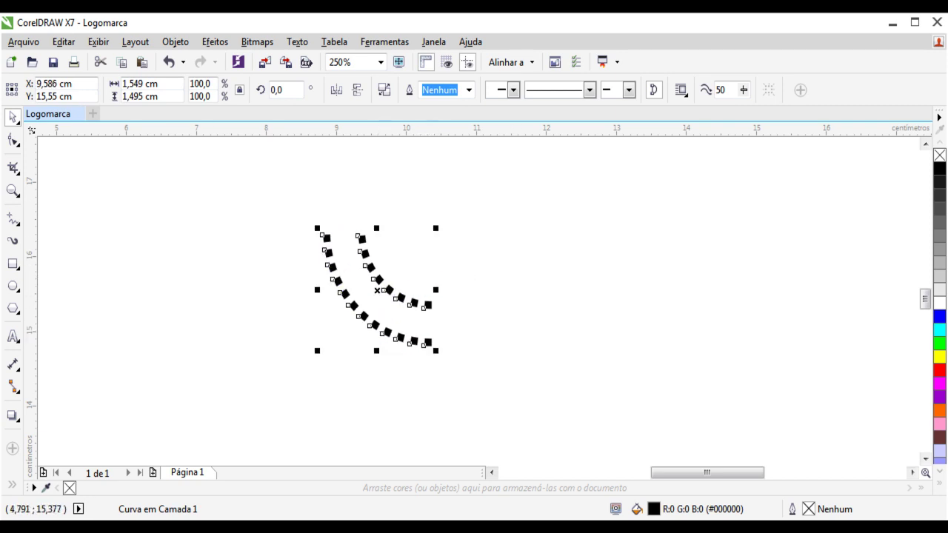
Step: Draw two overlapping circles beside the arcs, together about 2.1 × 1.5 cm, fill them red and yellow, and select both
{"action": "left_click", "coordinate": [13, 286]}
{"action": "left_click_drag", "start_coordinate": [568, 234], "coordinate": [652, 320]}
{"action": "left_click", "coordinate": [939, 371]}
{"action": "left_click_drag", "start_coordinate": [613, 246], "coordinate": [716, 345]}
{"action": "left_click", "coordinate": [939, 356]}
{"action": "left_click", "coordinate": [13, 117]}
{"action": "left_click_drag", "start_coordinate": [543, 192], "coordinate": [767, 363]}
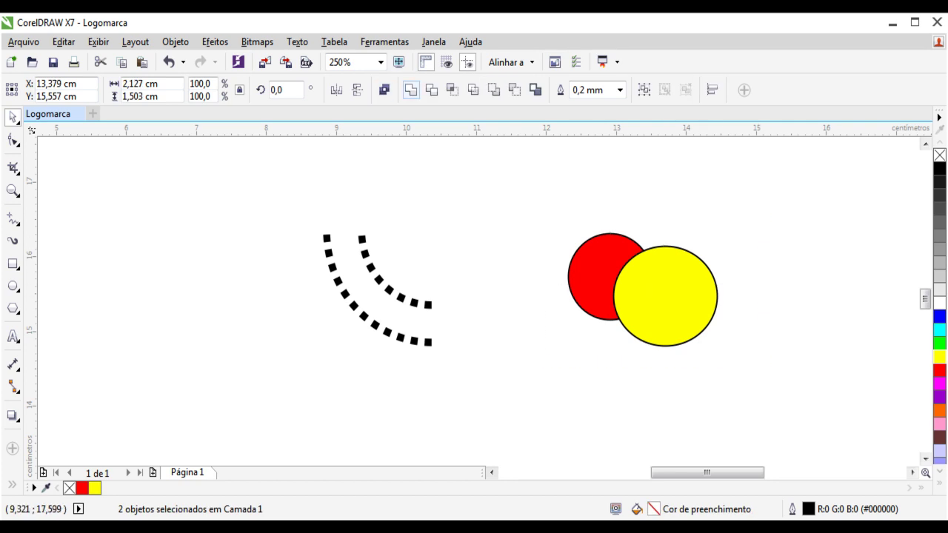
Step: Weld the red and yellow circles into one shape
{"action": "left_click", "coordinate": [410, 89]}
{"action": "scroll", "coordinate": [651, 268], "scroll_direction": "up", "scroll_amount": 2}
{"action": "scroll", "coordinate": [651, 268], "scroll_direction": "down", "scroll_amount": 2}
{"action": "scroll", "coordinate": [641, 284], "scroll_direction": "down", "scroll_amount": 2}
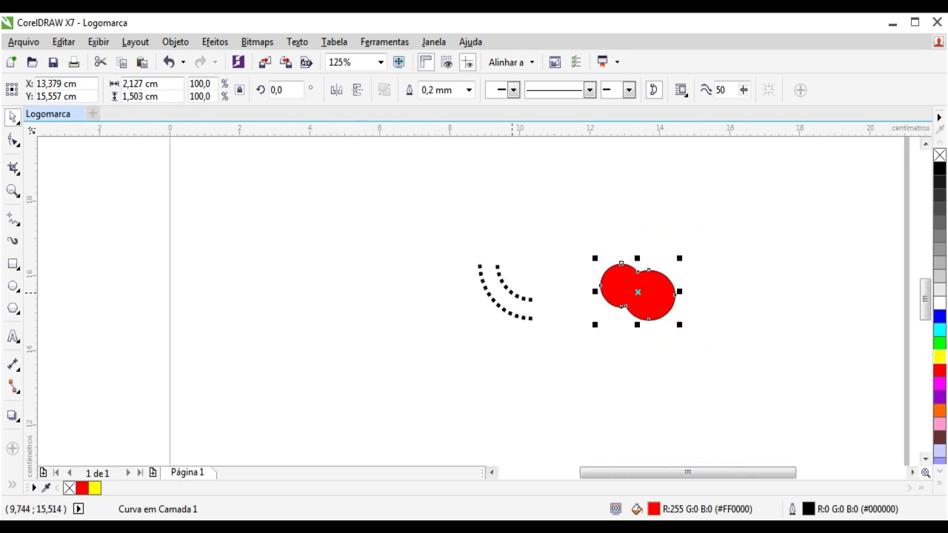
{"action": "scroll", "coordinate": [507, 279], "scroll_direction": "up", "scroll_amount": 2}
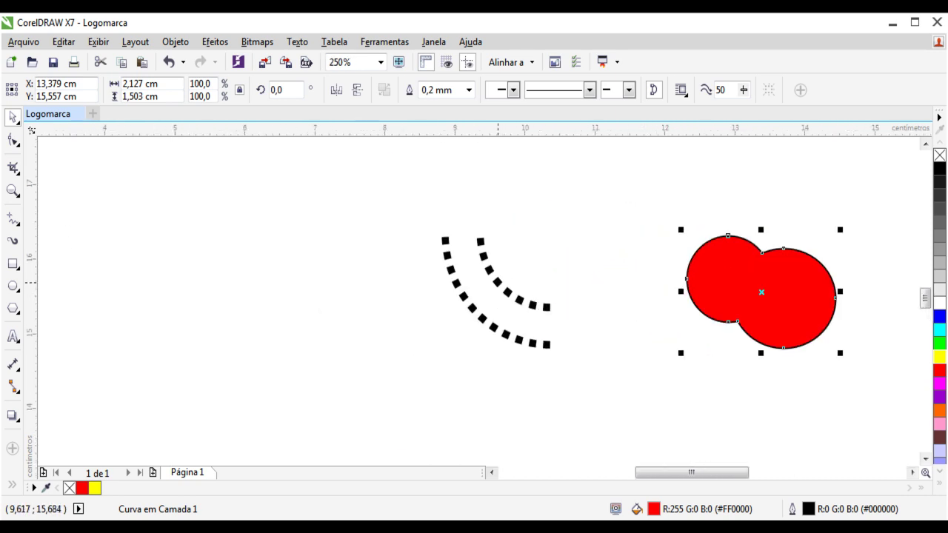
{"action": "left_click", "coordinate": [506, 287]}
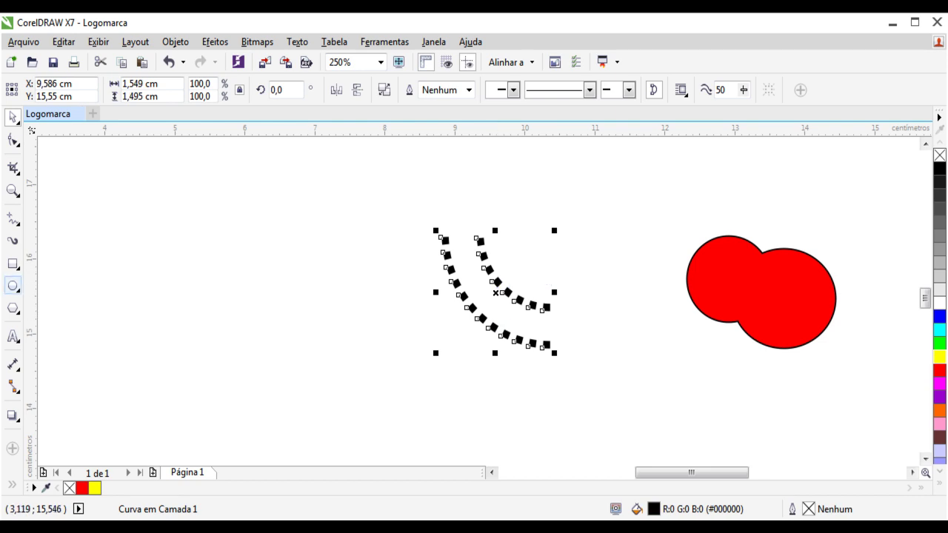
{"action": "left_click", "coordinate": [13, 263]}
{"action": "mouse_move", "coordinate": [108, 254]}
{"action": "left_mouse_down"}
{"action": "mouse_move", "coordinate": [235, 322]}
{"action": "mouse_move", "coordinate": [238, 340]}
{"action": "left_mouse_up"}
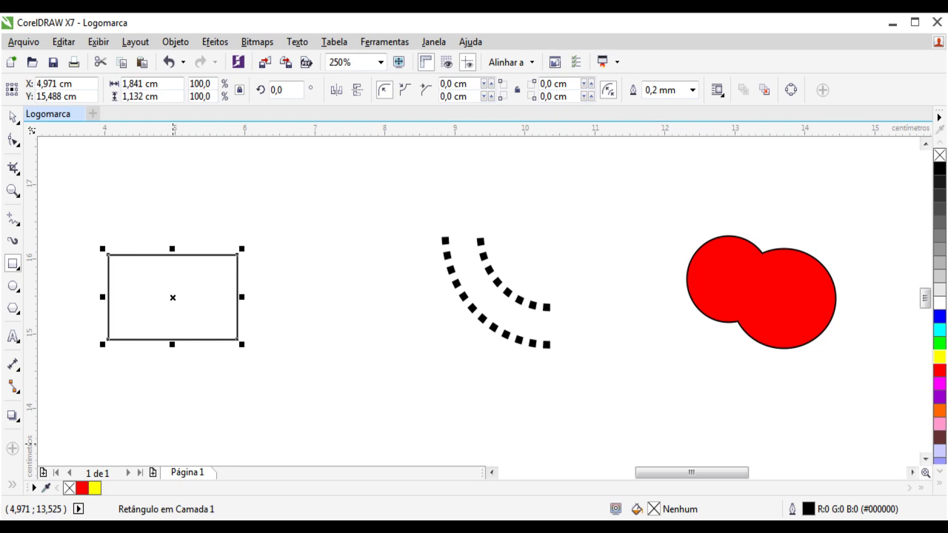
{"action": "key", "text": "space"}
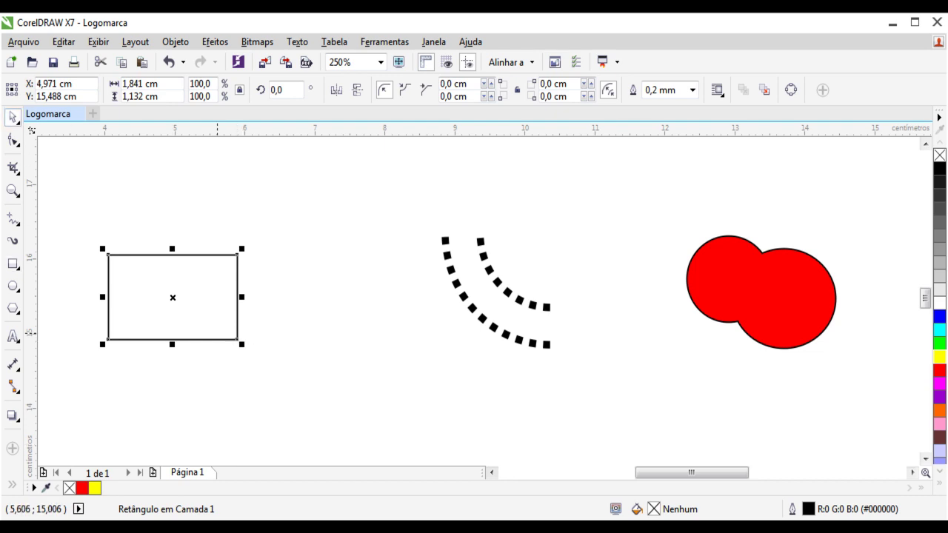
{"action": "key", "text": "Delete"}
Step: Delete the welded red shape and select the welded dotted arcs
{"action": "left_click", "coordinate": [754, 318]}
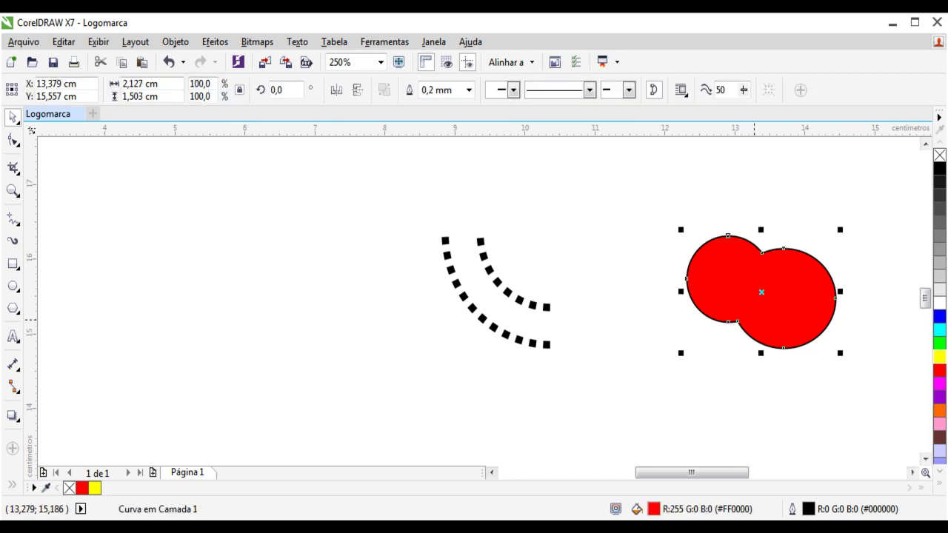
{"action": "key", "text": "Delete"}
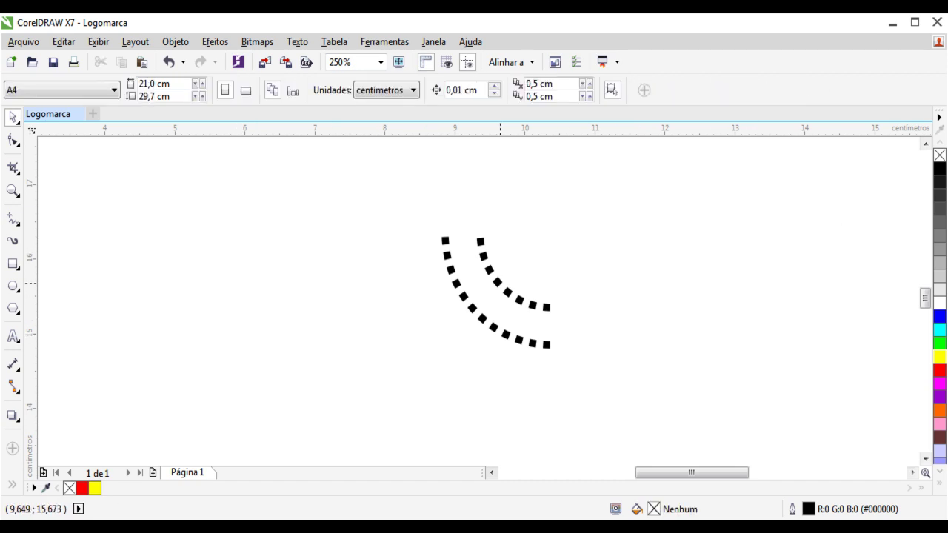
{"action": "left_click", "coordinate": [482, 323]}
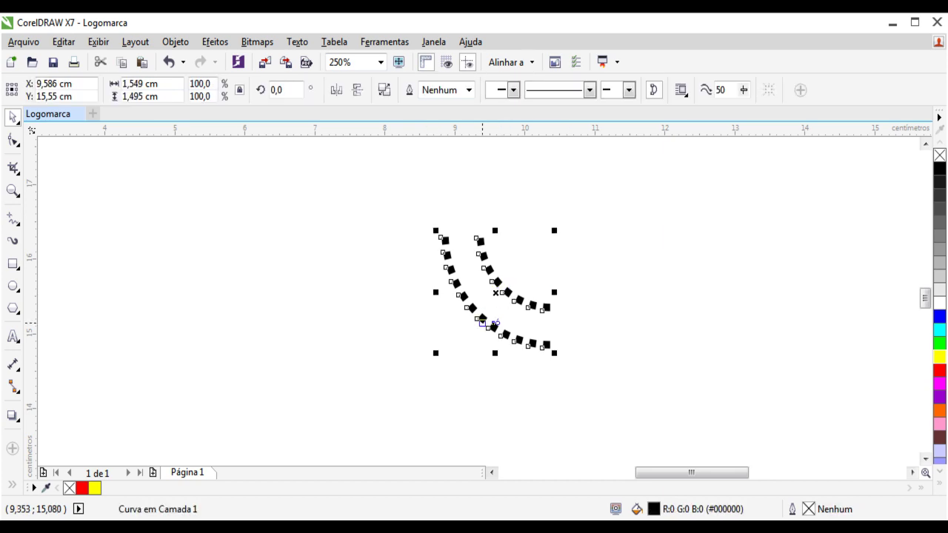